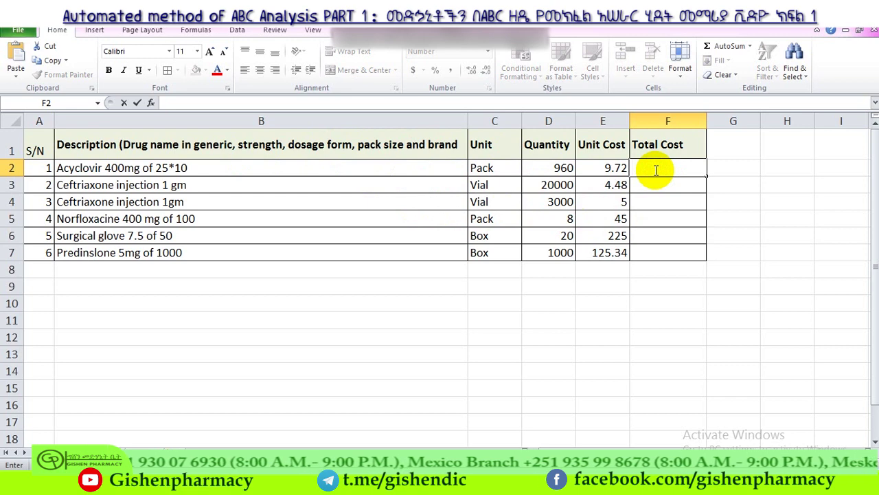
Step: Enter =D2*E2 in F2 and fill it down to F7 for all six drugs
{"action": "type", "text": "="}
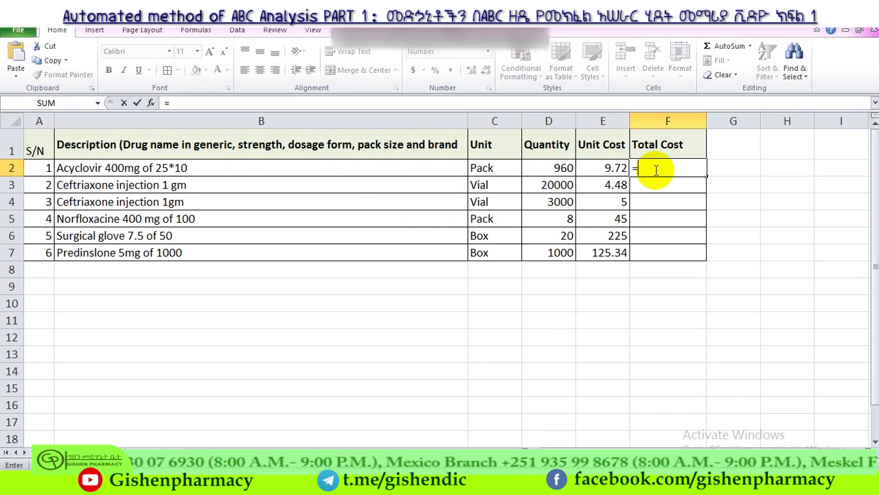
{"action": "left_click", "coordinate": [549, 168]}
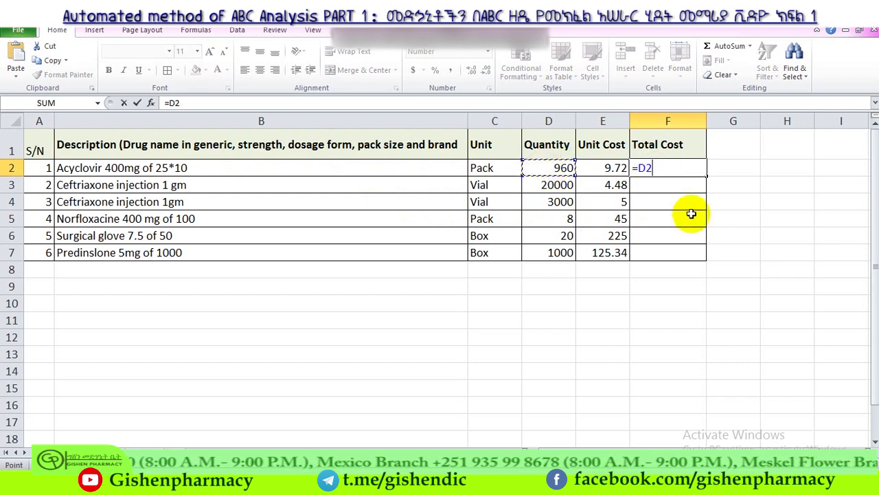
{"action": "type", "text": "*"}
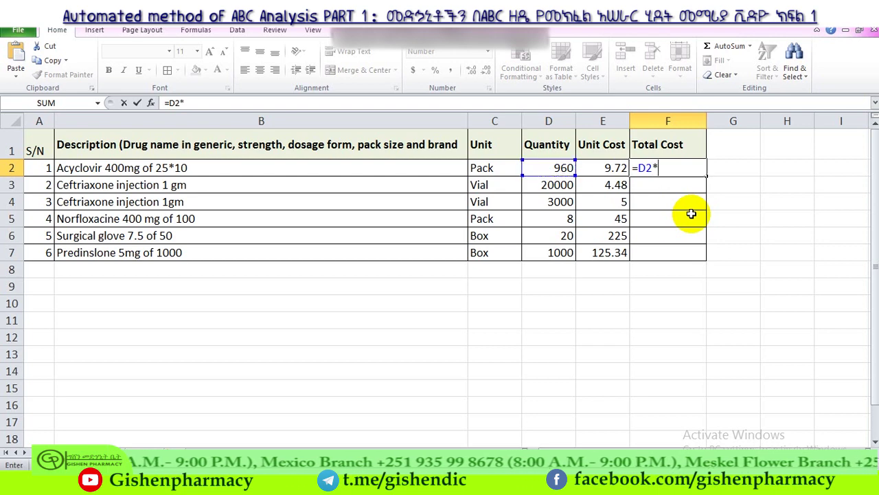
{"action": "left_click", "coordinate": [611, 168]}
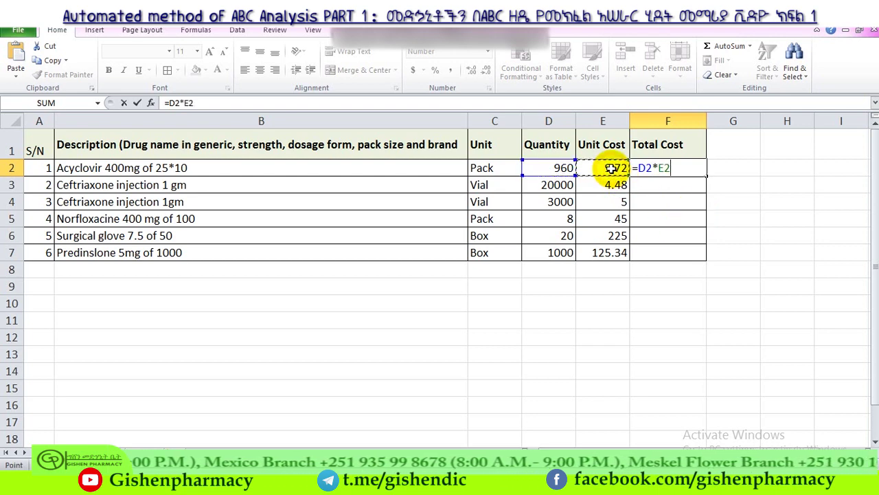
{"action": "key", "text": "Return"}
{"action": "left_click", "coordinate": [672, 168]}
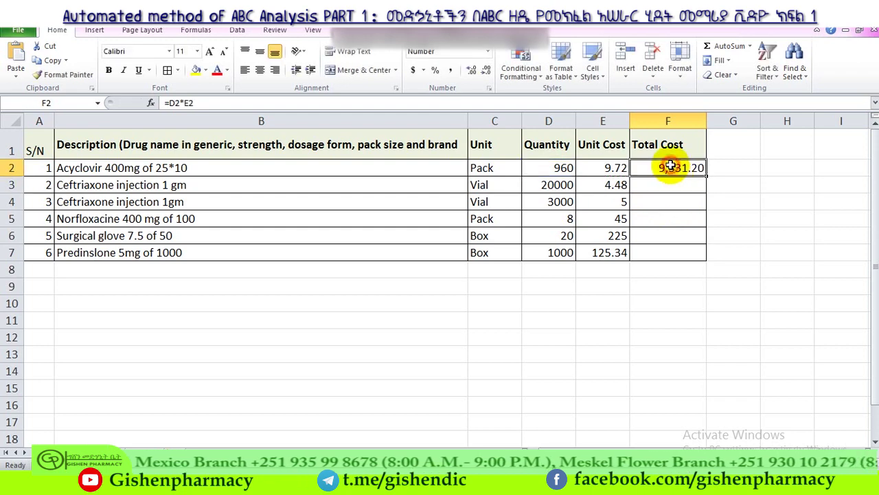
{"action": "left_click_drag", "start_coordinate": [707, 177], "coordinate": [699, 255]}
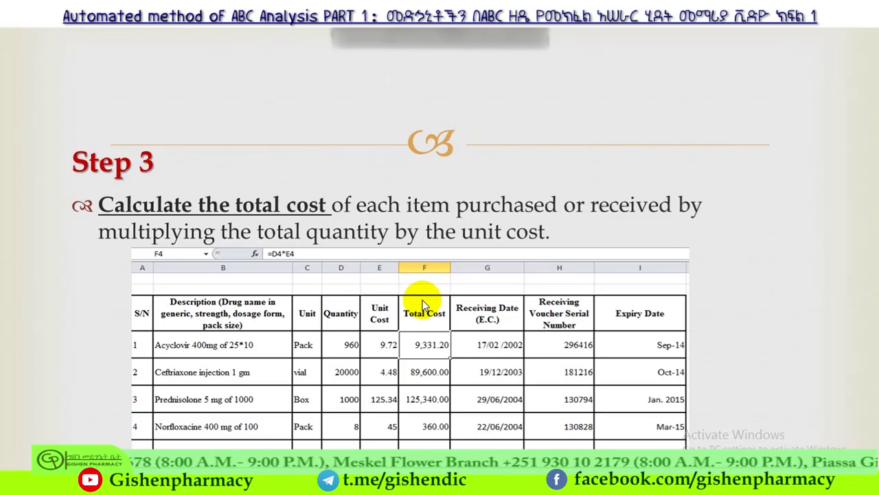
Step: Advance the slide show to the Step 4 slide, 'Sort the list alphabetically'
{"action": "key", "text": "Right"}
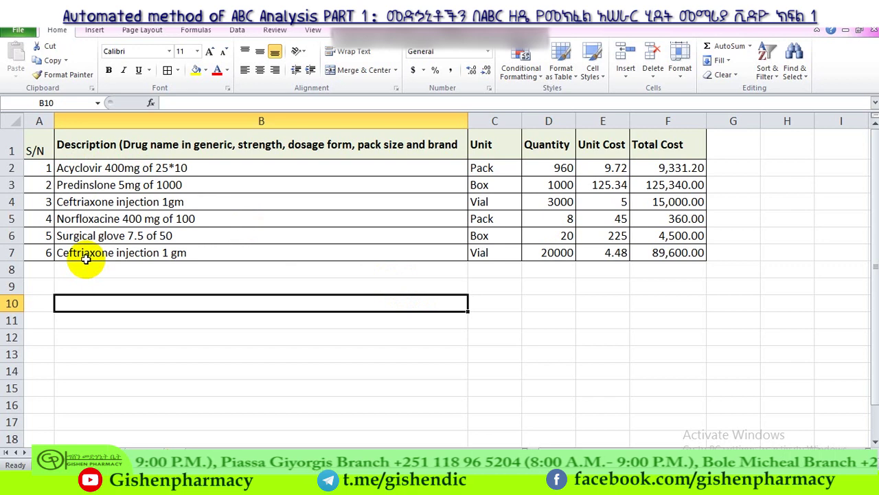
Step: Custom-sort the whole worksheet by Description in A to Z order
{"action": "left_click", "coordinate": [14, 121]}
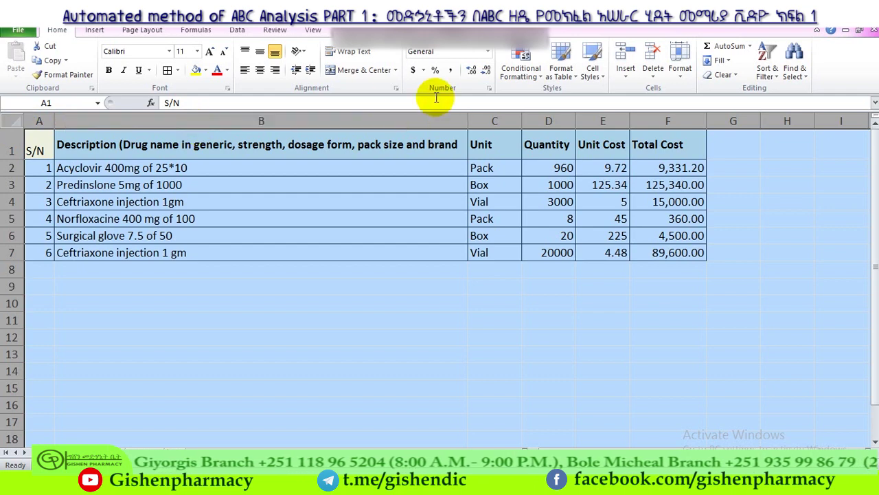
{"action": "left_click", "coordinate": [768, 74]}
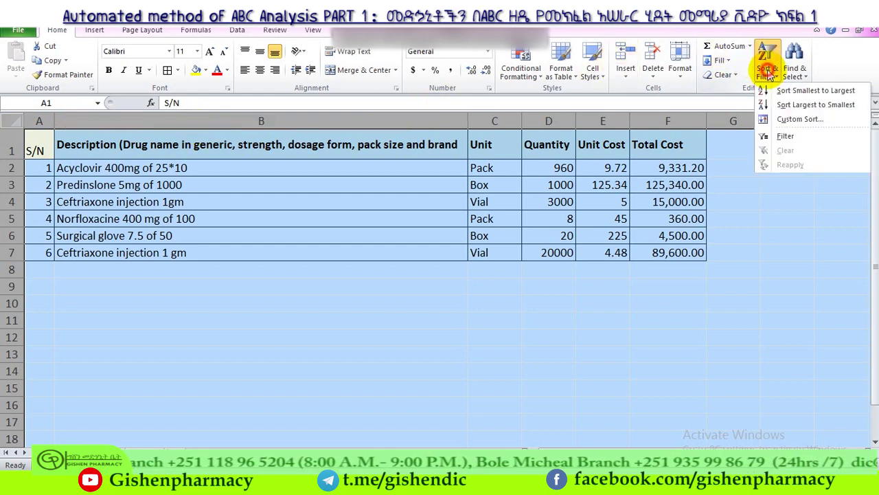
{"action": "left_click", "coordinate": [790, 122]}
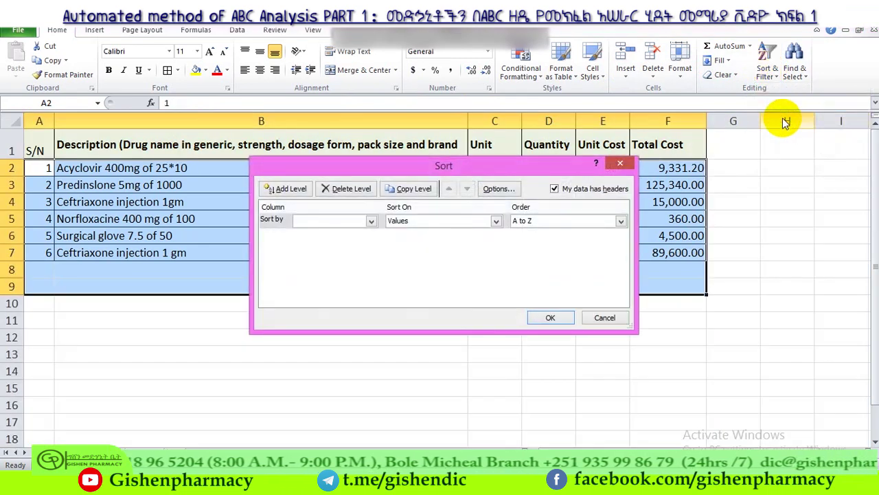
{"action": "left_click", "coordinate": [371, 222]}
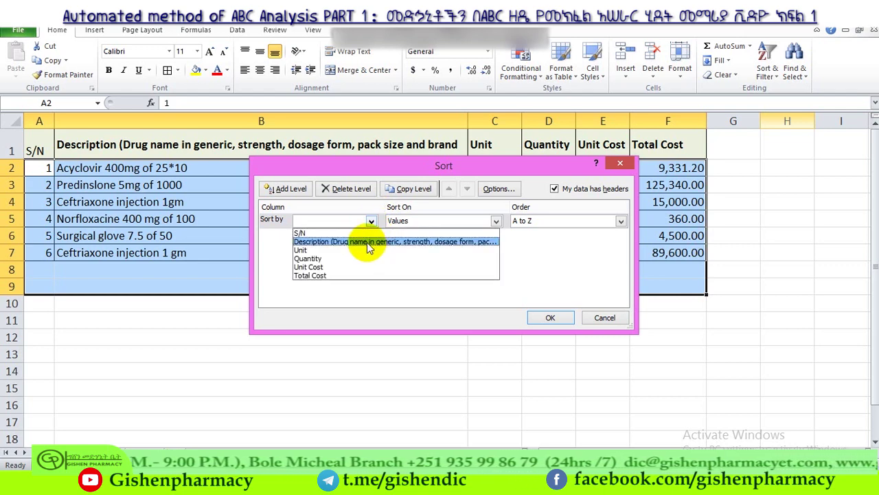
{"action": "left_click", "coordinate": [367, 242]}
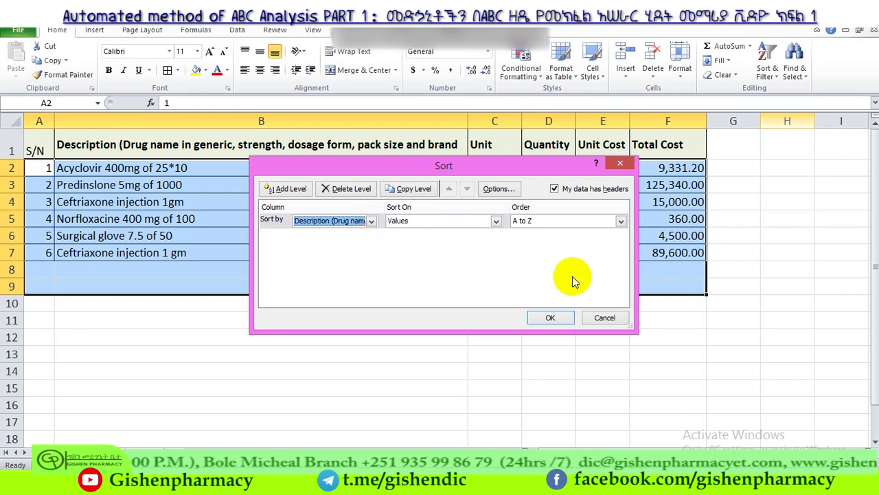
{"action": "left_click", "coordinate": [621, 223]}
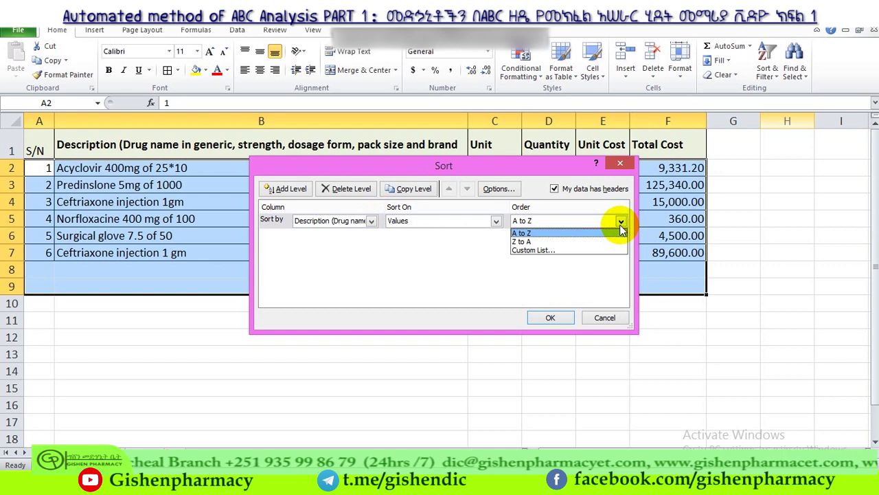
{"action": "left_click", "coordinate": [621, 223]}
{"action": "left_click", "coordinate": [550, 319]}
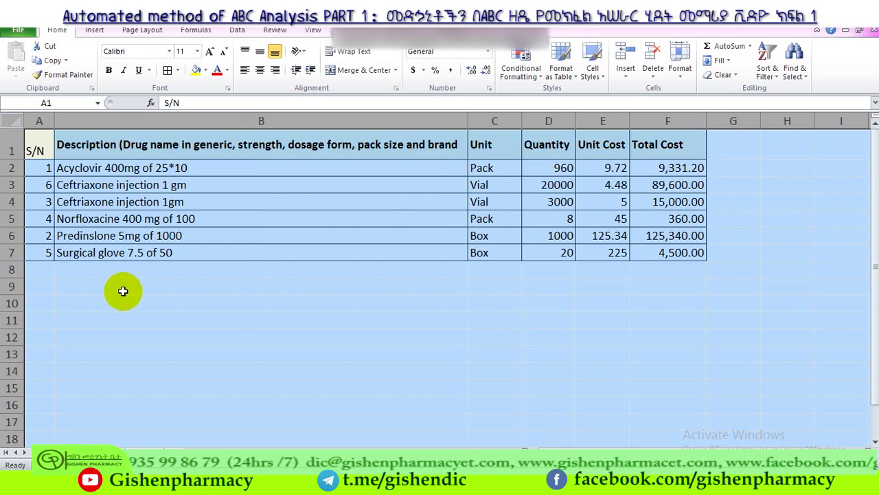
Step: Select descriptions B2:B5, then advance to the Step 5 'Aggregate same medicines' slide
{"action": "left_click_drag", "start_coordinate": [79, 172], "coordinate": [75, 212]}
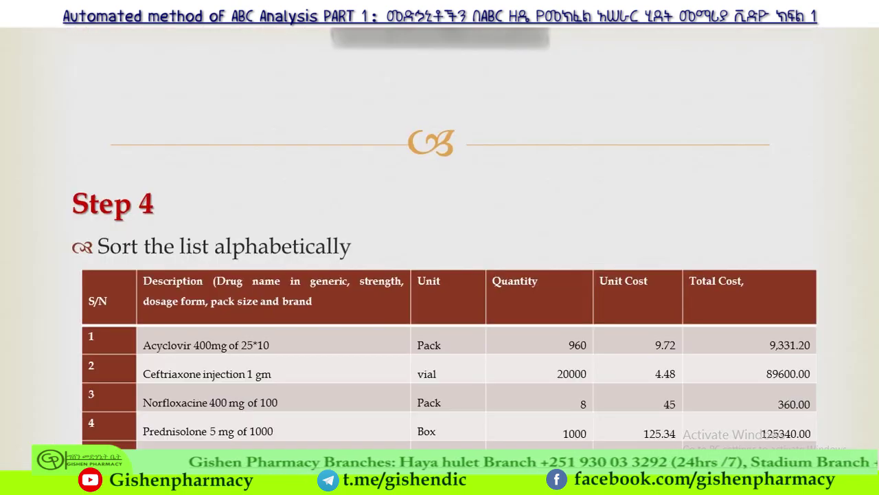
{"action": "key", "text": "Right"}
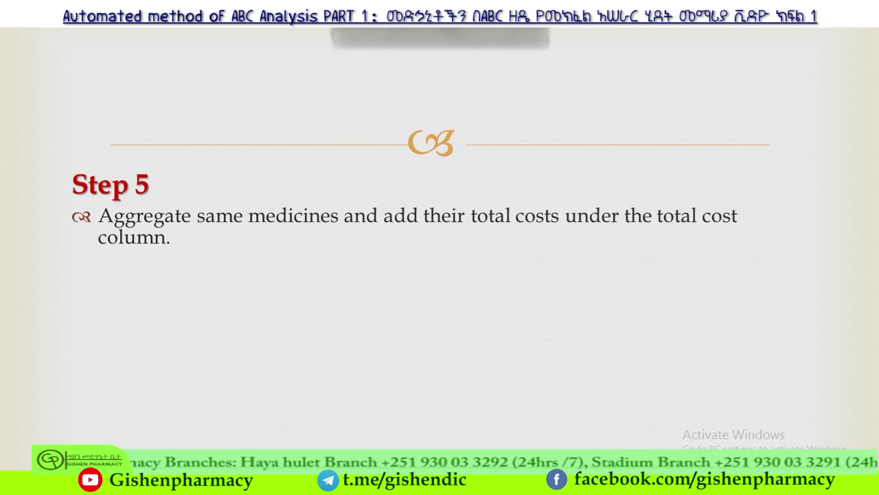
Step: Switch from the slide show back to the sorted Excel drug table
{"action": "key", "text": "alt+Tab"}
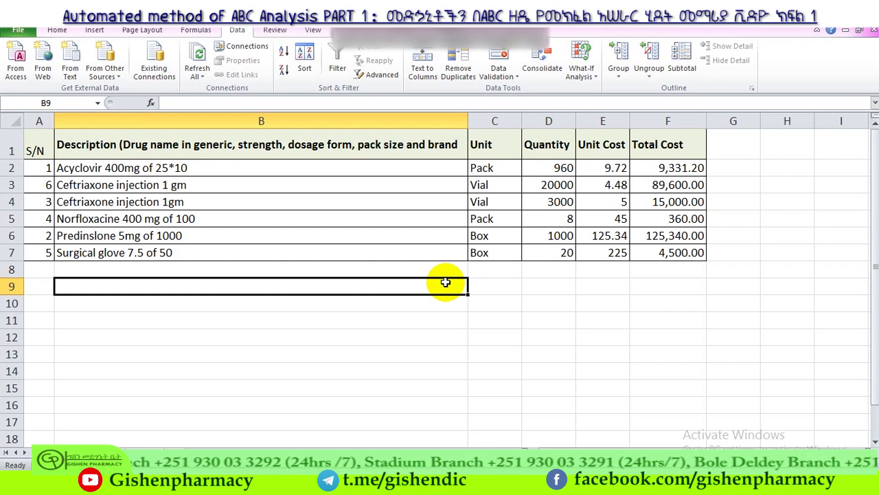
Step: Select and compare the two Ceftriaxone injection rows, B3 to E4
{"action": "left_click_drag", "start_coordinate": [445, 282], "coordinate": [275, 186]}
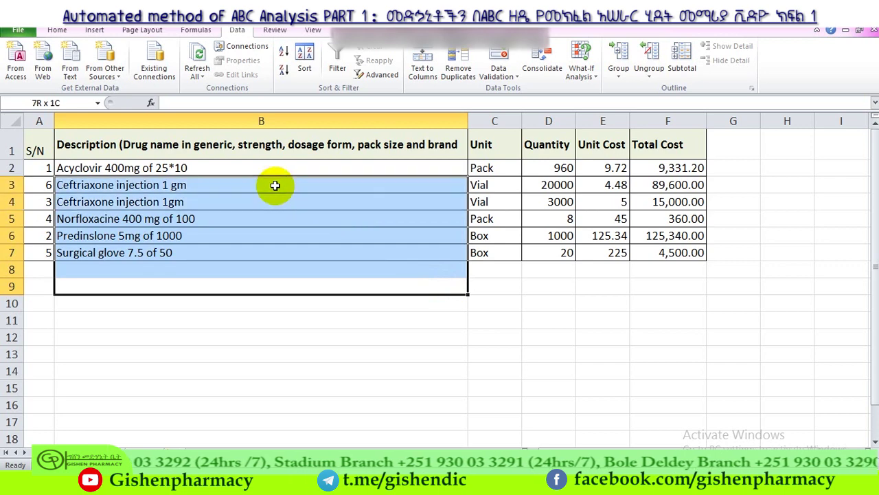
{"action": "left_click", "coordinate": [275, 185]}
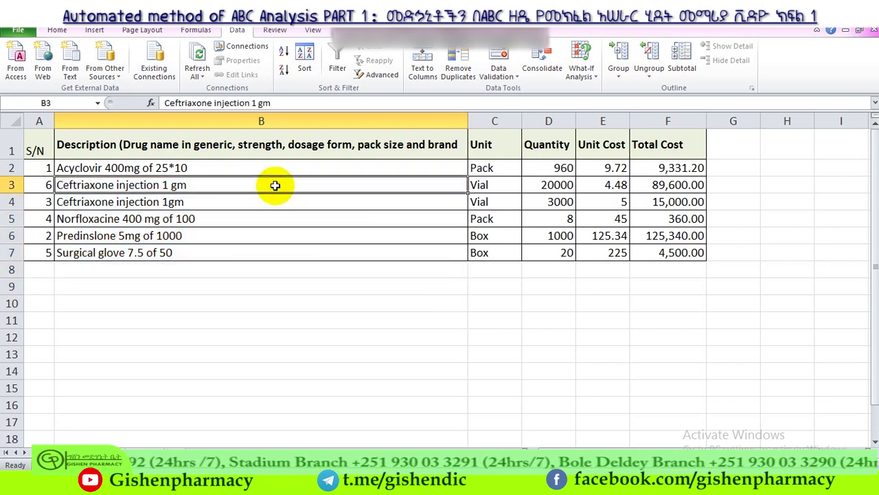
{"action": "left_click_drag", "start_coordinate": [282, 202], "coordinate": [512, 202]}
{"action": "left_click", "coordinate": [604, 204]}
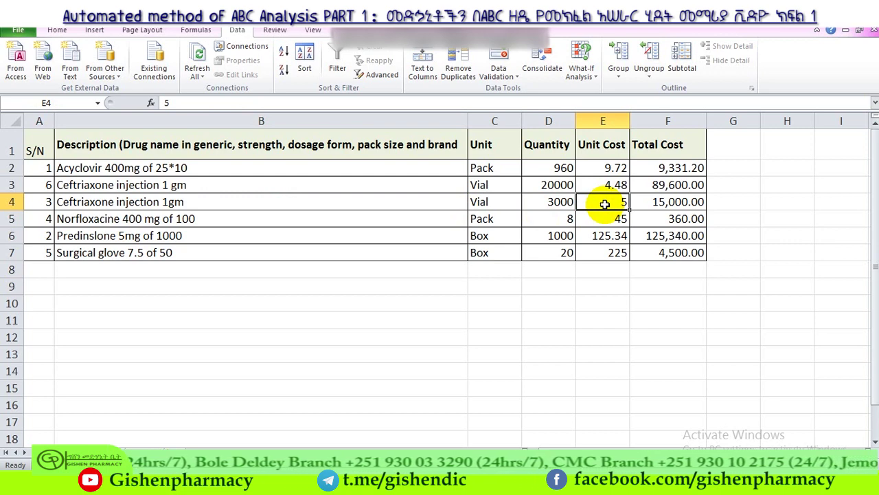
{"action": "left_click_drag", "start_coordinate": [605, 204], "coordinate": [274, 192]}
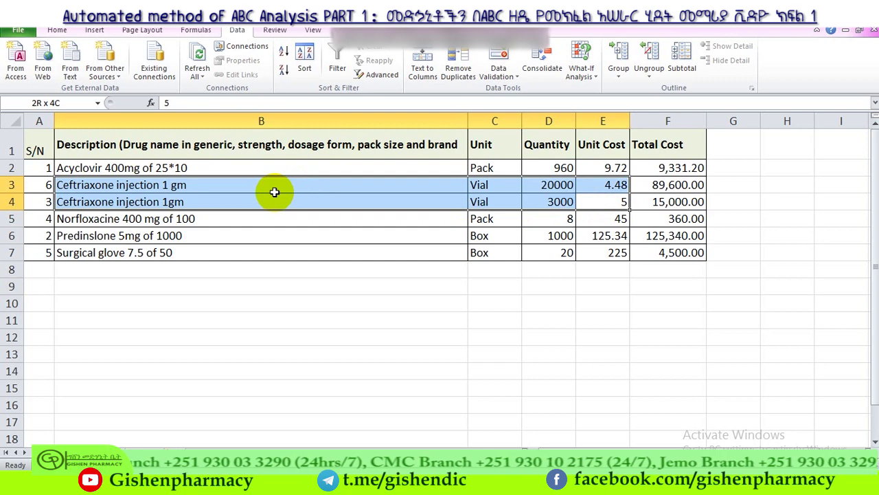
{"action": "left_click_drag", "start_coordinate": [274, 192], "coordinate": [274, 192]}
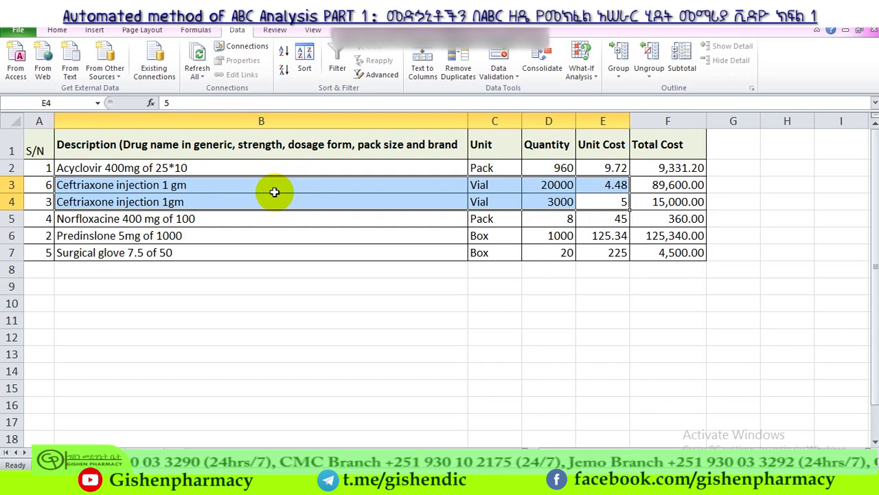
{"action": "left_click", "coordinate": [274, 192]}
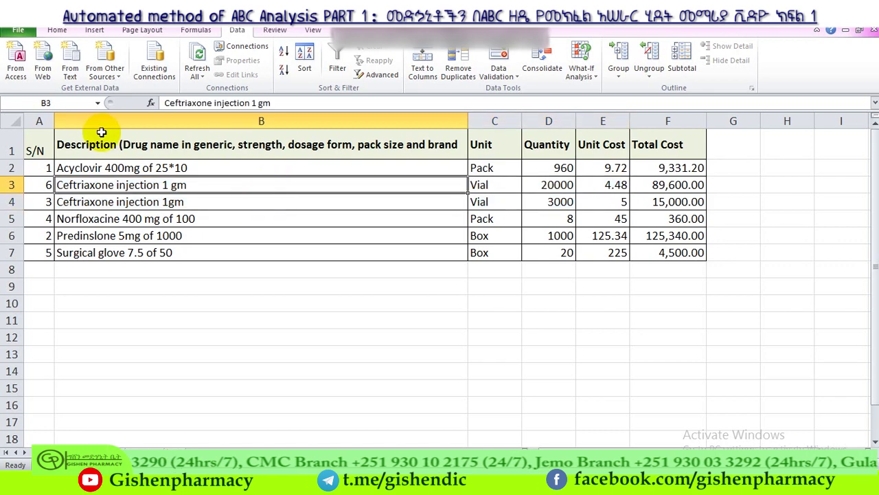
Step: Select the entire worksheet and launch Subtotal from the Data tab
{"action": "left_click", "coordinate": [17, 125]}
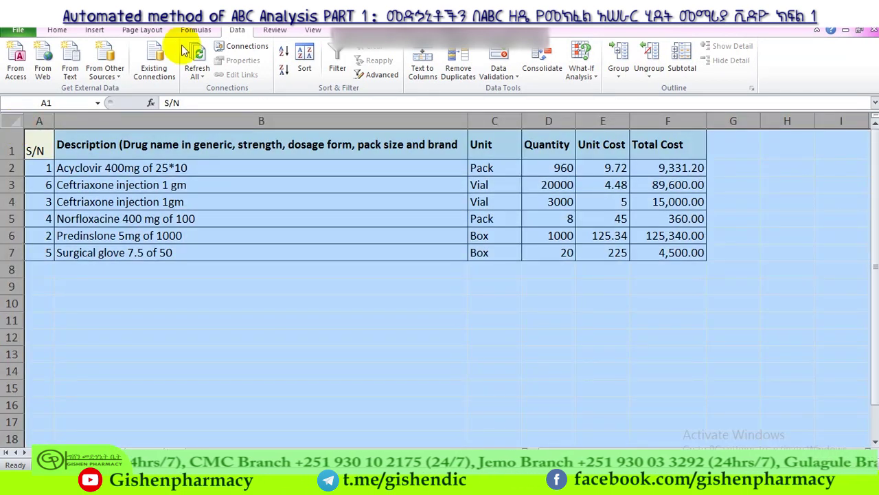
{"action": "left_click", "coordinate": [59, 30]}
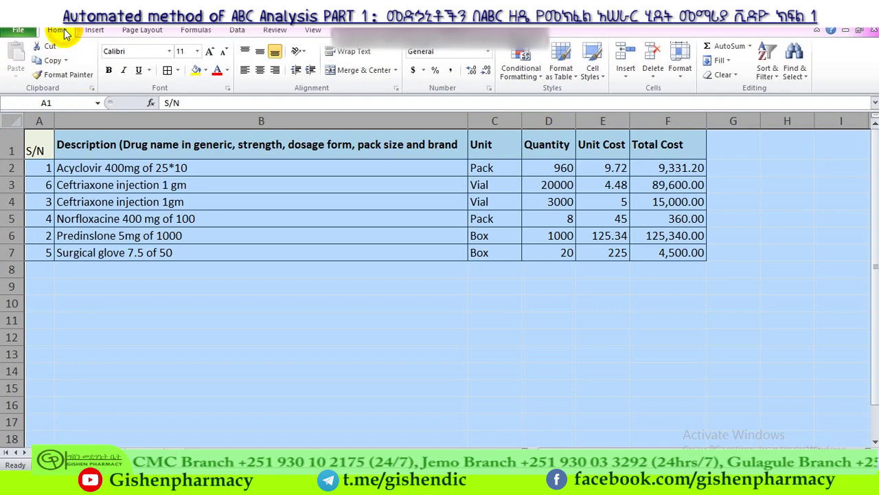
{"action": "left_click", "coordinate": [238, 31]}
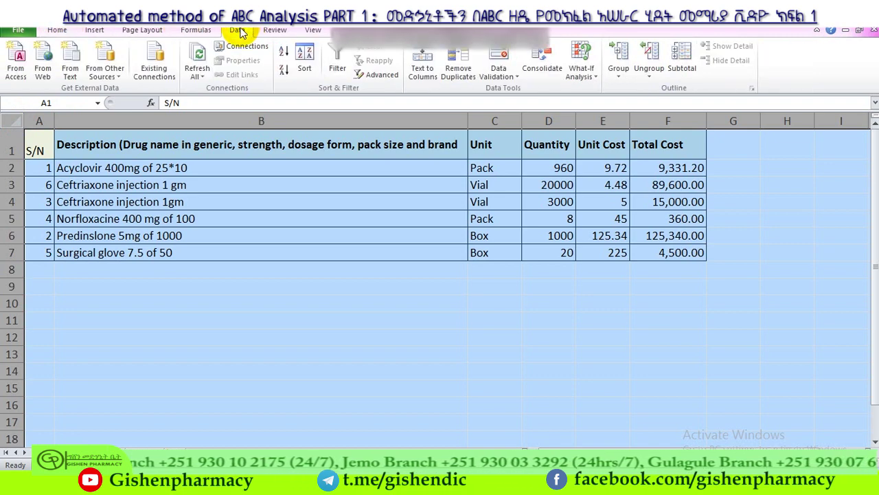
{"action": "left_click", "coordinate": [697, 60]}
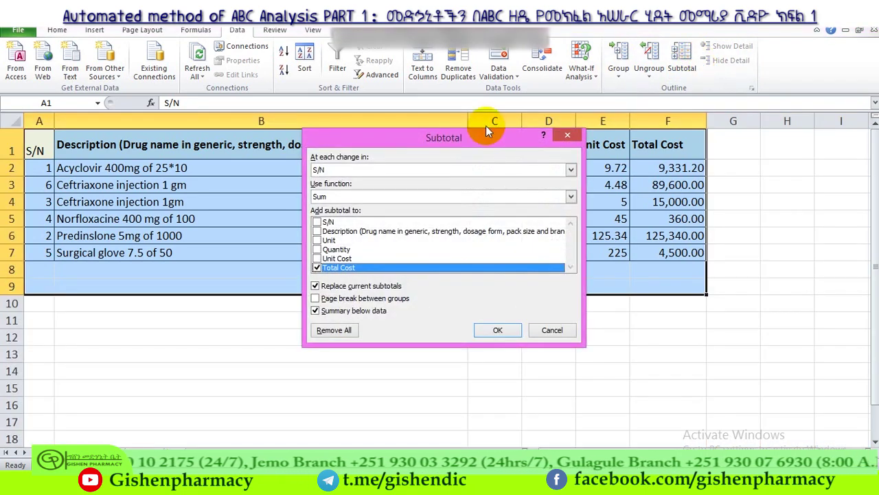
Step: Subtotal by Description with Sum on Total Cost, producing a 244131.2 Grand Total
{"action": "left_click", "coordinate": [571, 171]}
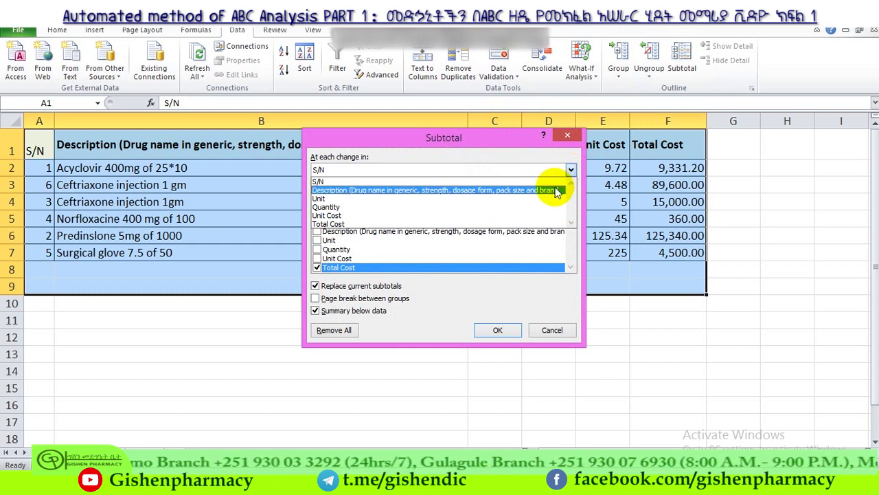
{"action": "left_click", "coordinate": [556, 189]}
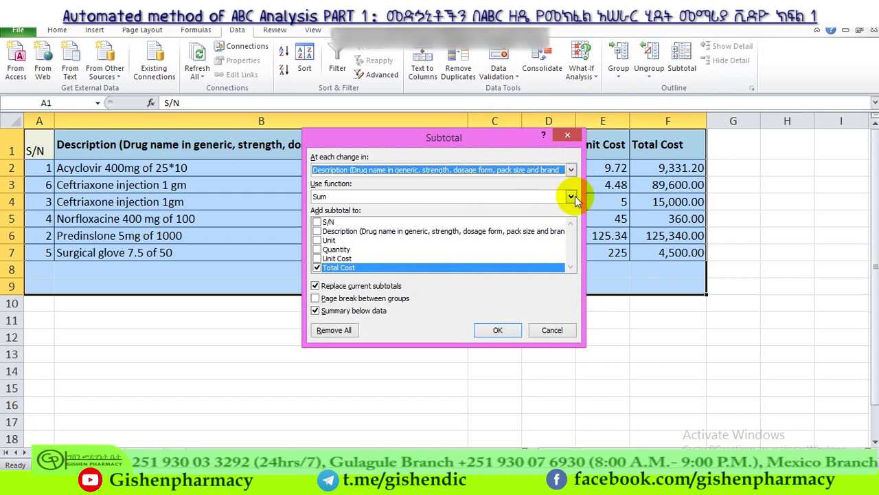
{"action": "left_click", "coordinate": [574, 196]}
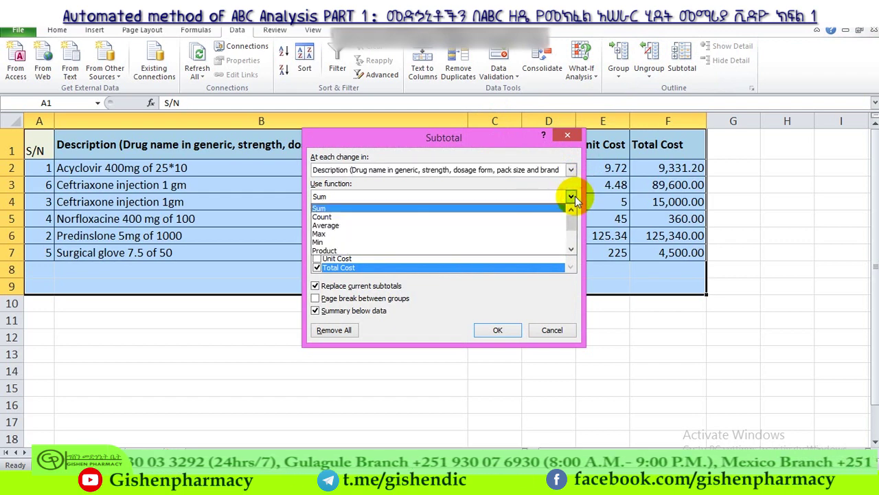
{"action": "left_click", "coordinate": [575, 196]}
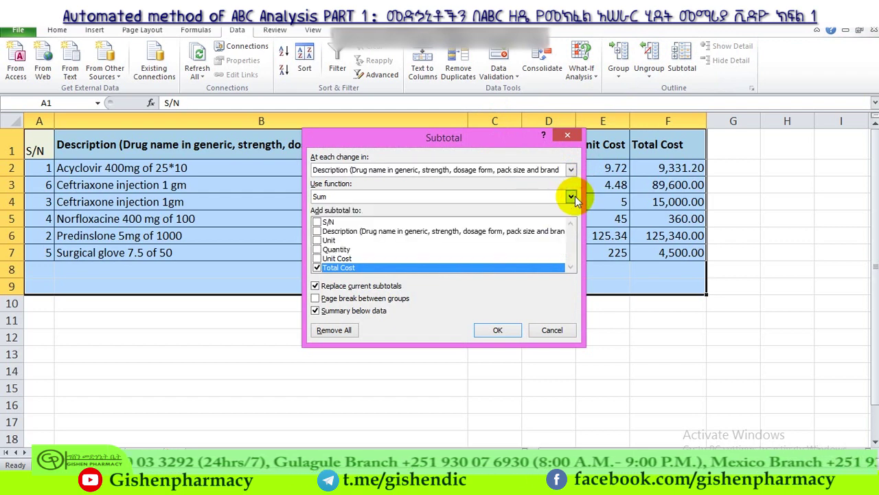
{"action": "left_click", "coordinate": [318, 270]}
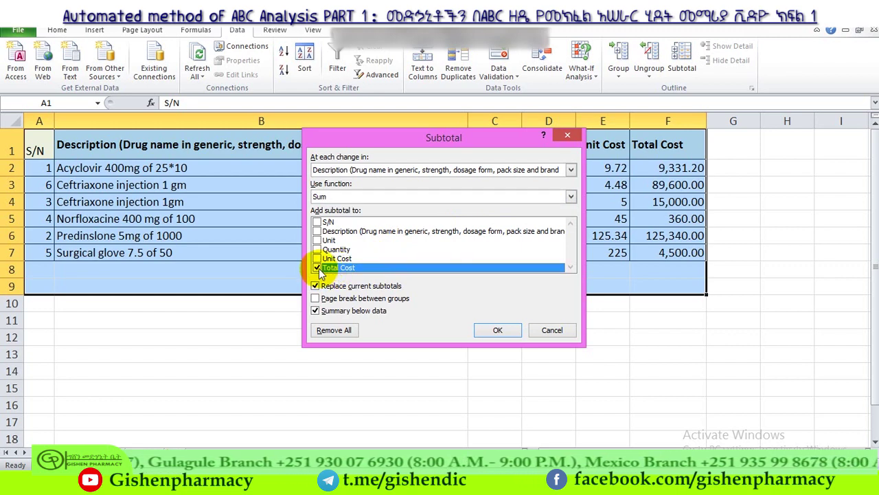
{"action": "left_click", "coordinate": [496, 331]}
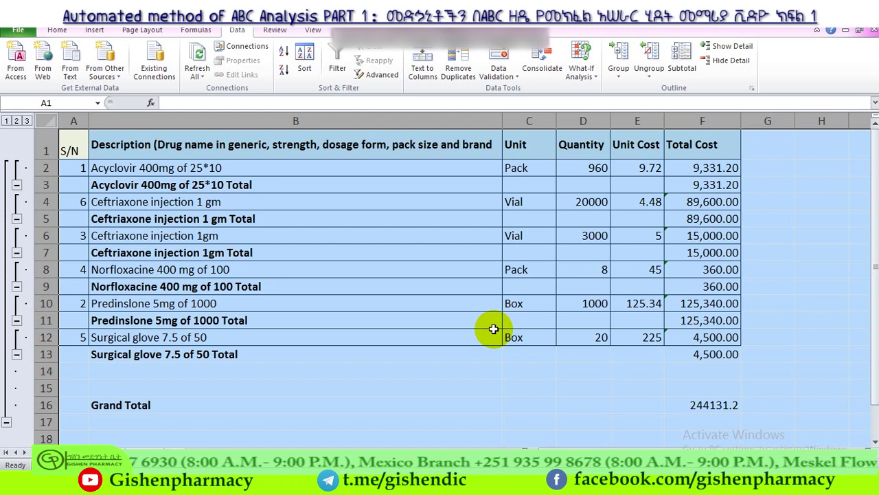
{"action": "left_click", "coordinate": [153, 168]}
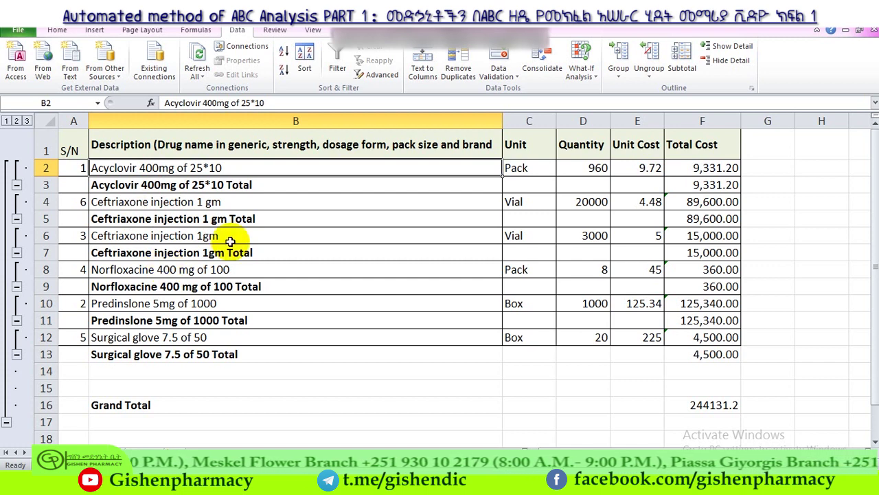
{"action": "left_click", "coordinate": [168, 223]}
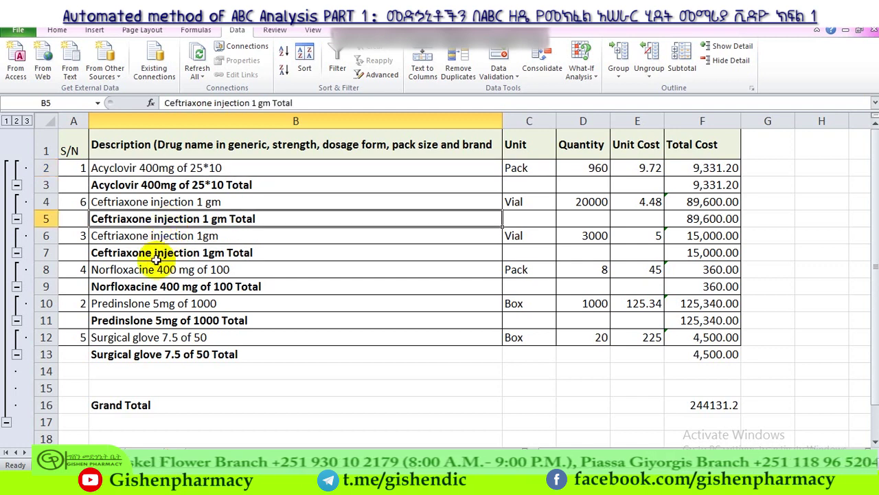
Step: Edit B5's description to read 'Ceftriaxone injection 1gm' without the space
{"action": "double_click", "coordinate": [211, 220]}
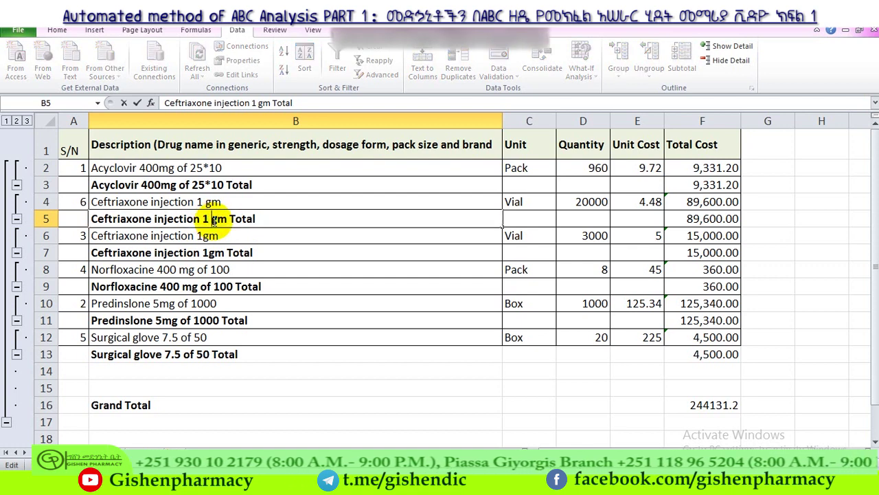
{"action": "key", "text": "BackSpace"}
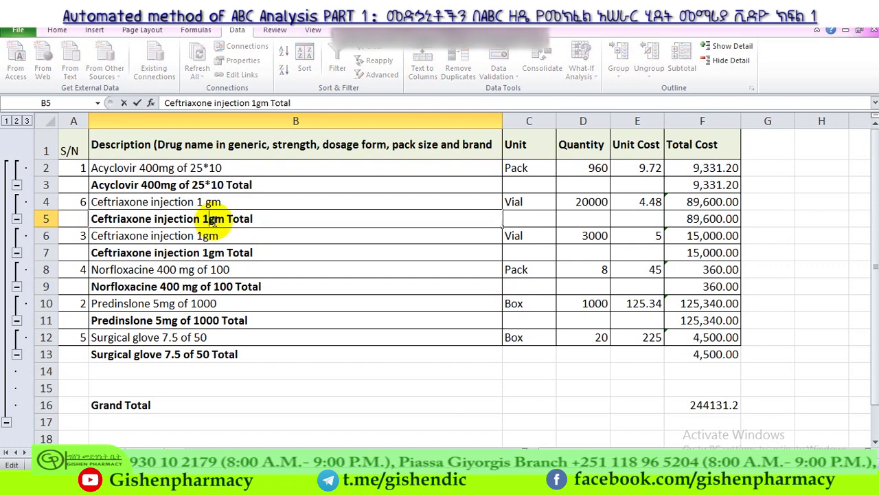
{"action": "key", "text": "Return"}
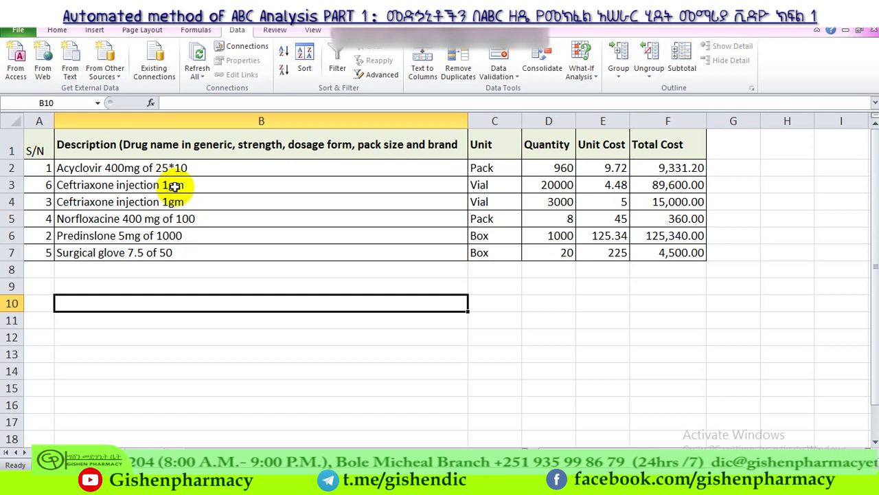
Step: Reapply subtotals on the whole sheet by Description, Sum of Total Cost
{"action": "key", "text": "ctrl+a"}
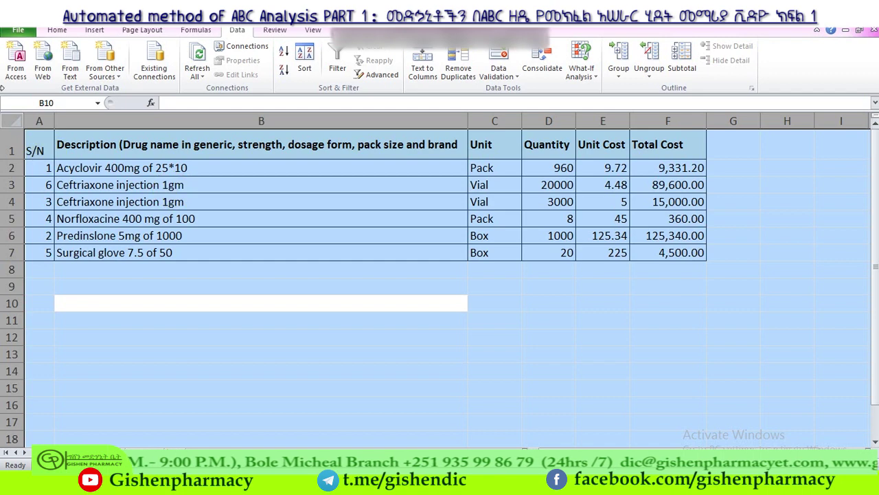
{"action": "left_click", "coordinate": [683, 70]}
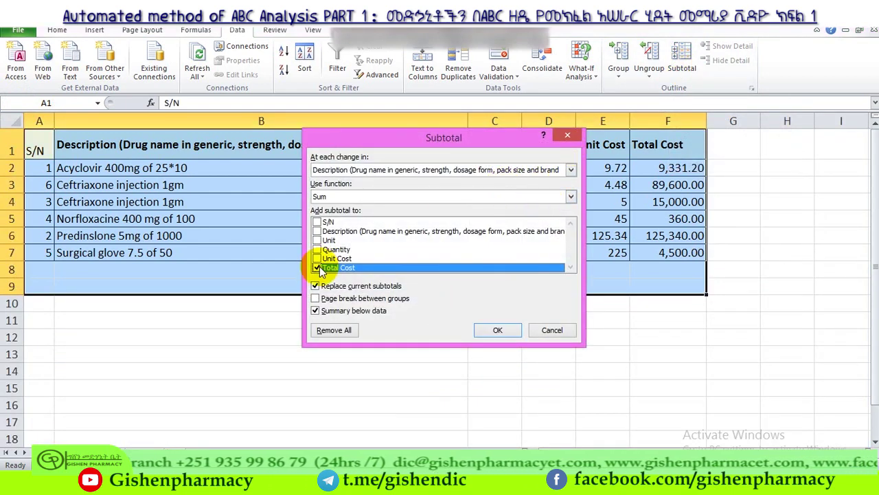
{"action": "left_click", "coordinate": [488, 331]}
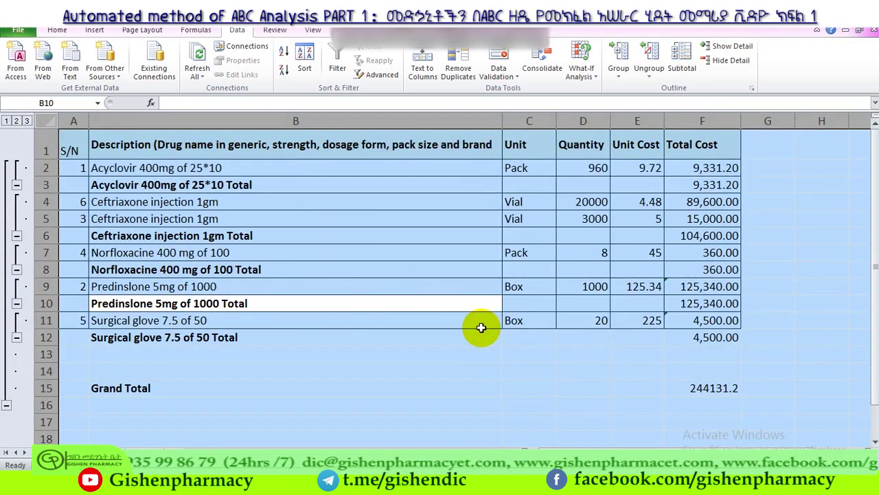